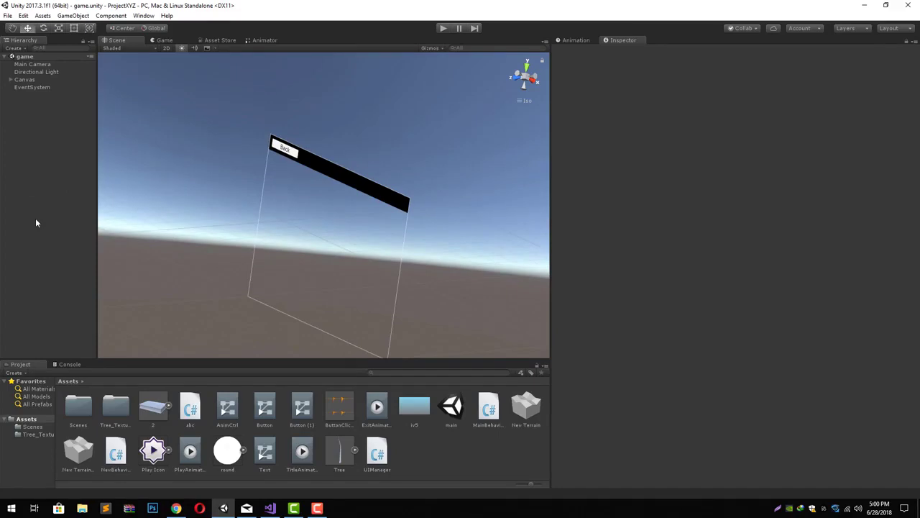
- Preview the Book-open animation clip of model 2 in an enlarged preview, viewing the book from another angle before pausing playback
{"action": "left_click", "coordinate": [156, 411]}
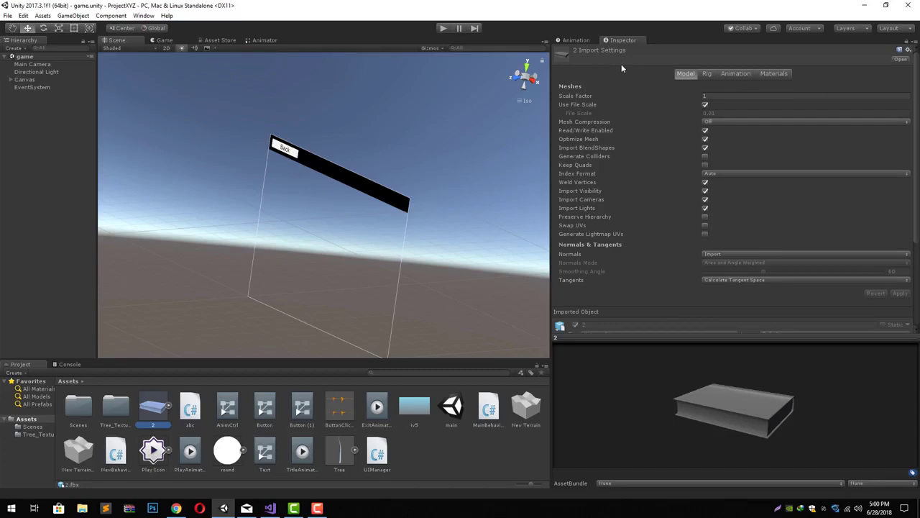
{"action": "left_click", "coordinate": [741, 75]}
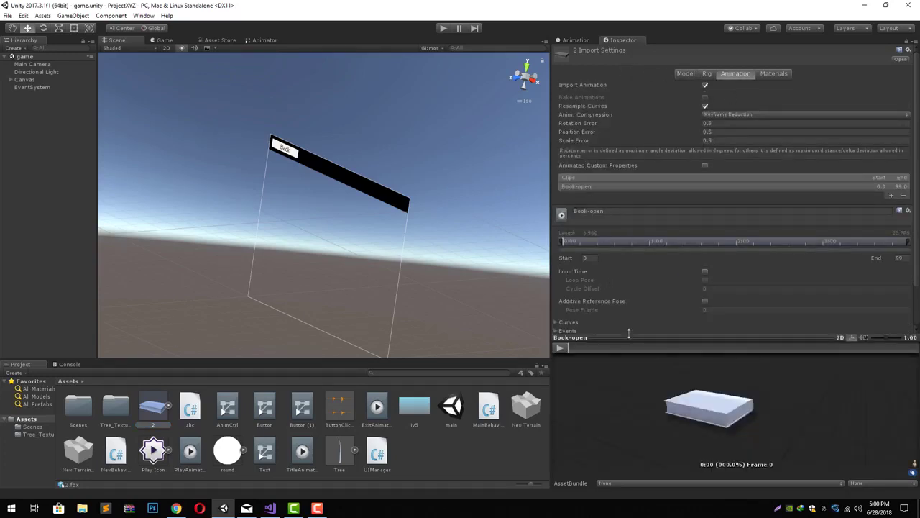
{"action": "left_click_drag", "start_coordinate": [629, 333], "coordinate": [619, 221]}
{"action": "left_click", "coordinate": [564, 231]}
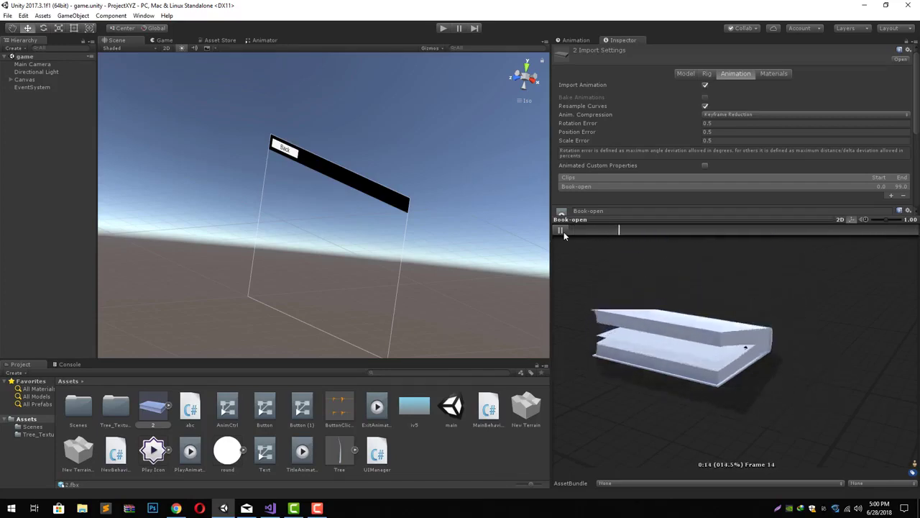
{"action": "left_click_drag", "start_coordinate": [756, 348], "coordinate": [829, 327]}
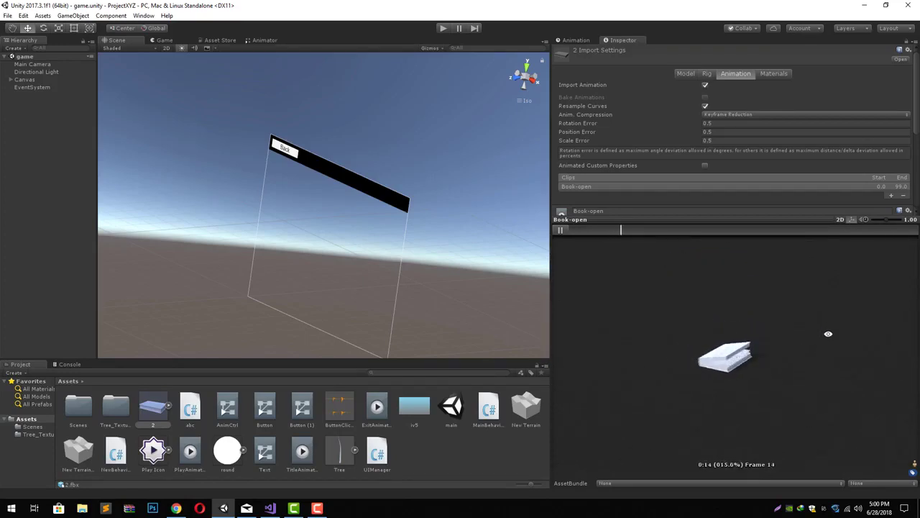
{"action": "left_click", "coordinate": [561, 230]}
- Add a 3D cube to the game scene, frame it in the Scene view and look at it from the front
{"action": "right_click", "coordinate": [13, 100]}
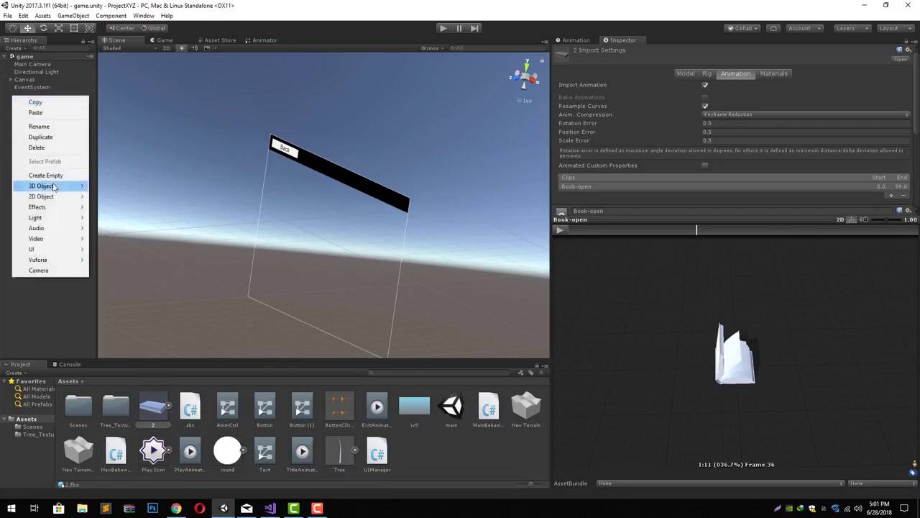
{"action": "mouse_move", "coordinate": [56, 186]}
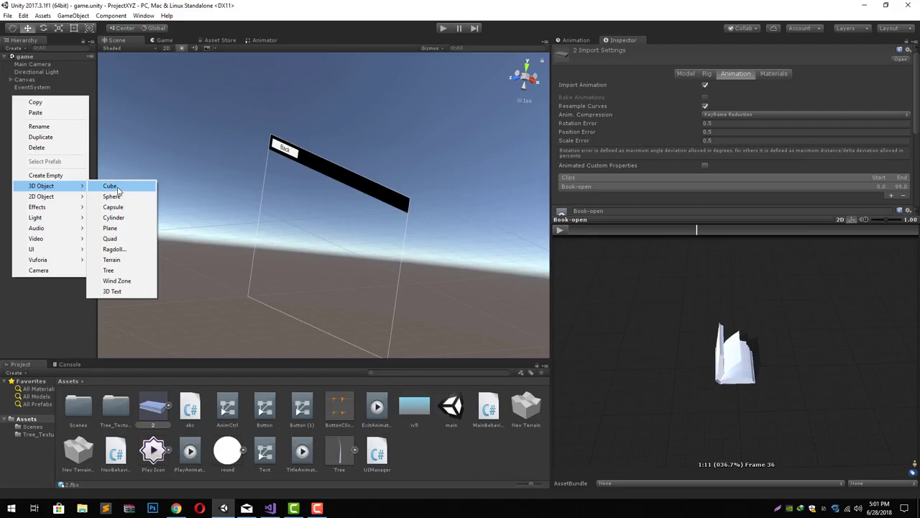
{"action": "left_click", "coordinate": [110, 186]}
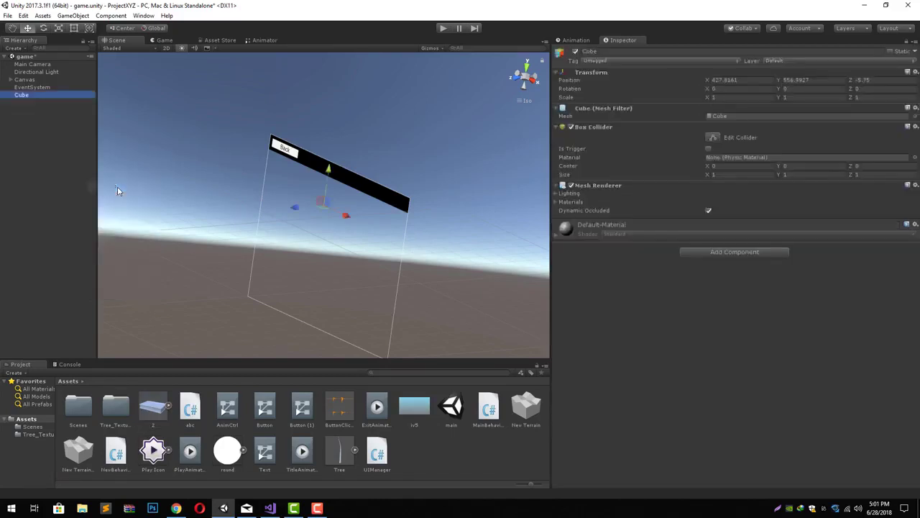
{"action": "double_click", "coordinate": [46, 96]}
{"action": "left_click_drag", "start_coordinate": [177, 201], "coordinate": [292, 251], "text": "alt"}
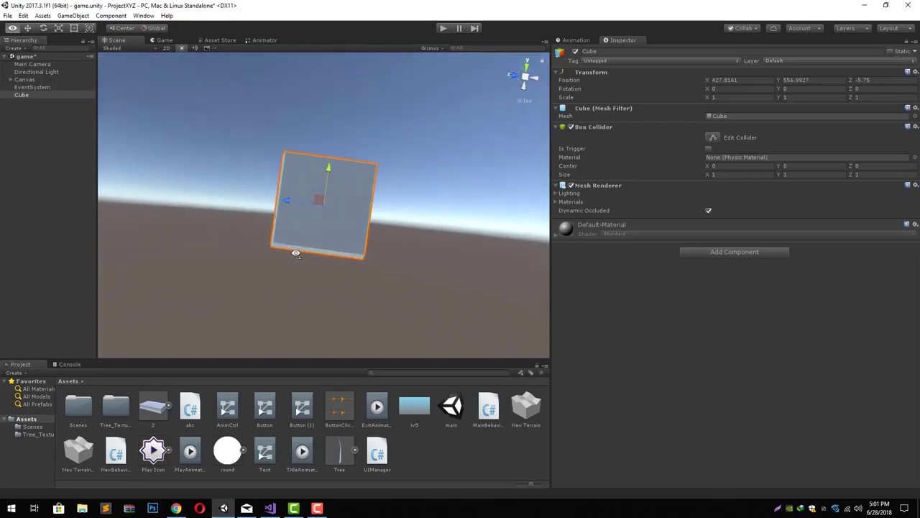
{"action": "left_click", "coordinate": [516, 76]}
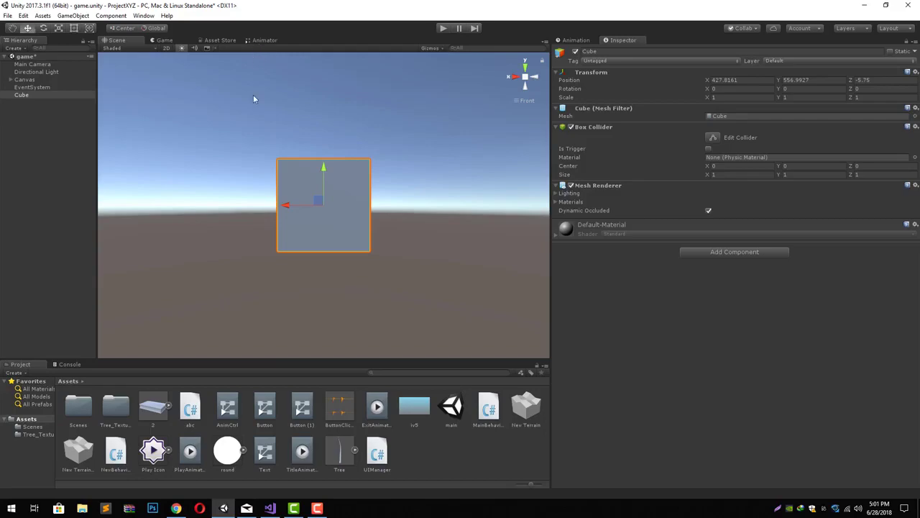
- Create a new animation clip for the cube and save it as CubeAnimation in the Assets folder
{"action": "left_click", "coordinate": [577, 41]}
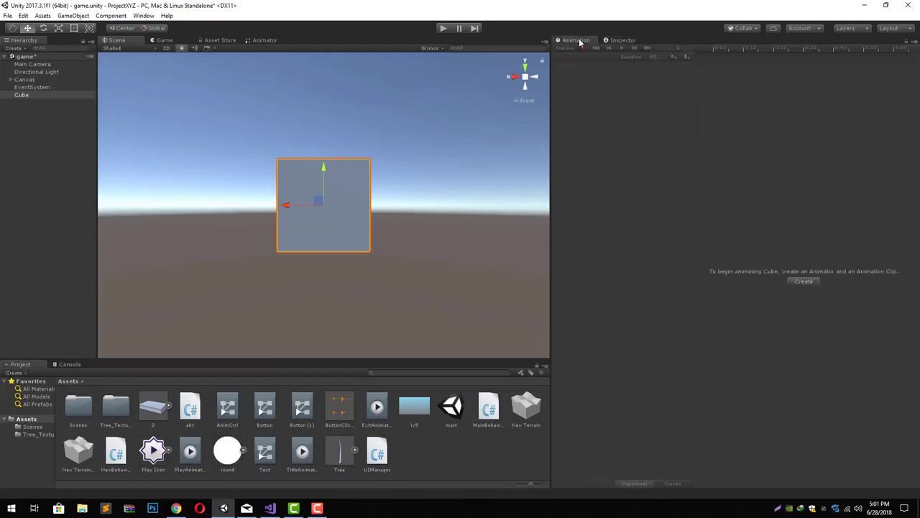
{"action": "left_click", "coordinate": [803, 281]}
{"action": "type", "text": "CubeAnimation"}
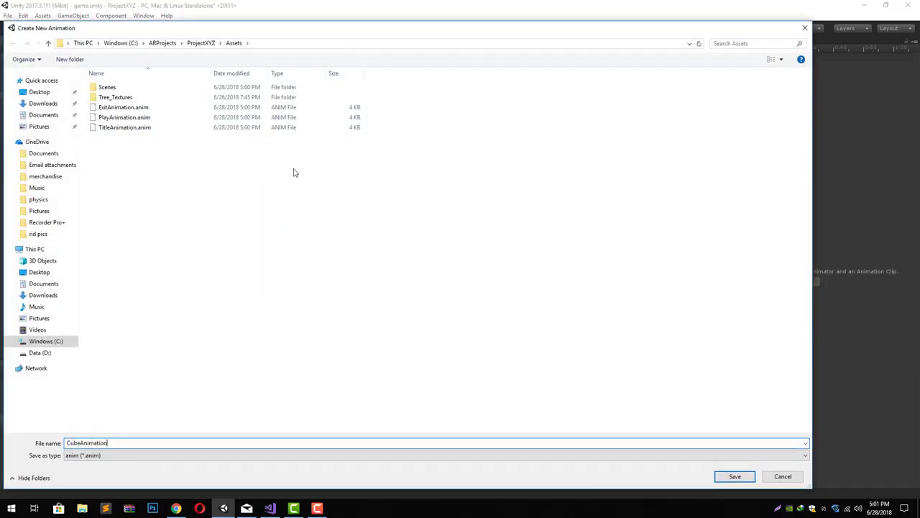
{"action": "key", "text": "Return"}
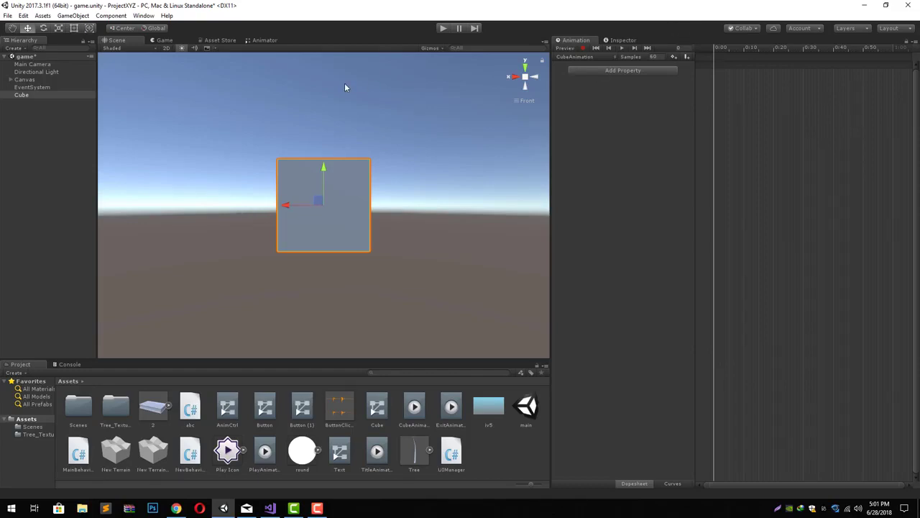
- Record position keyframes for the cube, shifted toward positive X at frame 0 and toward negative X at frame 30
{"action": "left_click", "coordinate": [583, 48]}
{"action": "left_click_drag", "start_coordinate": [288, 203], "coordinate": [385, 206]}
{"action": "key", "text": "ctrl+z"}
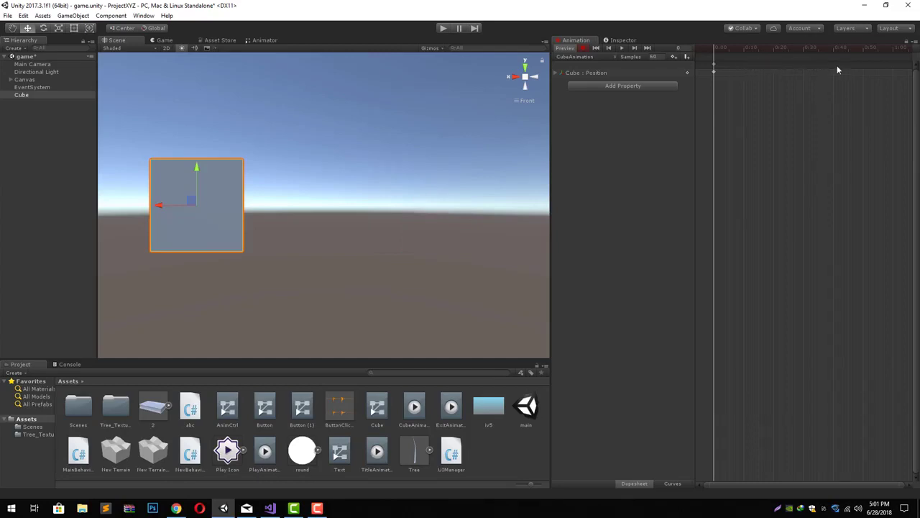
{"action": "left_click", "coordinate": [803, 48]}
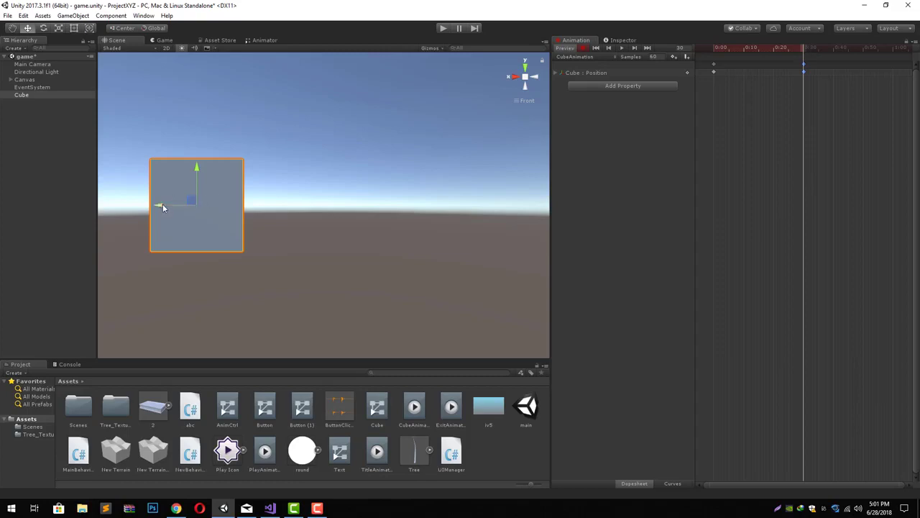
{"action": "left_click_drag", "start_coordinate": [161, 204], "coordinate": [409, 192]}
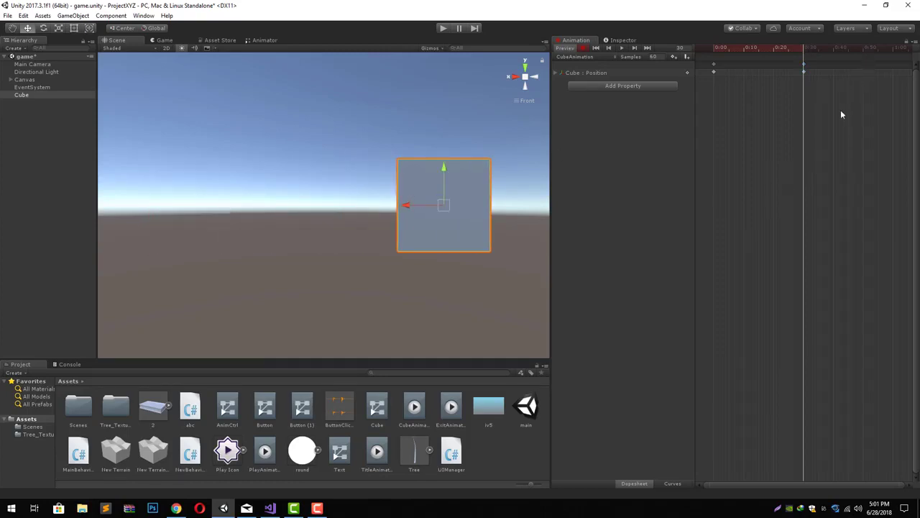
- Record keyframes bringing the cube back near the middle at frame 59 and raising it along Y at about frame 80
{"action": "scroll", "coordinate": [841, 111], "scroll_direction": "down", "scroll_amount": 4}
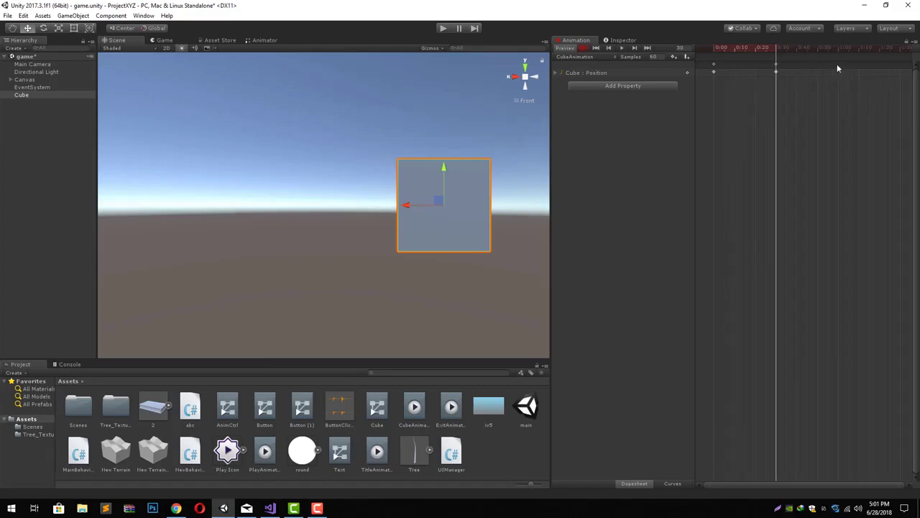
{"action": "left_click_drag", "start_coordinate": [836, 48], "coordinate": [837, 51]}
{"action": "left_click_drag", "start_coordinate": [405, 206], "coordinate": [275, 205]}
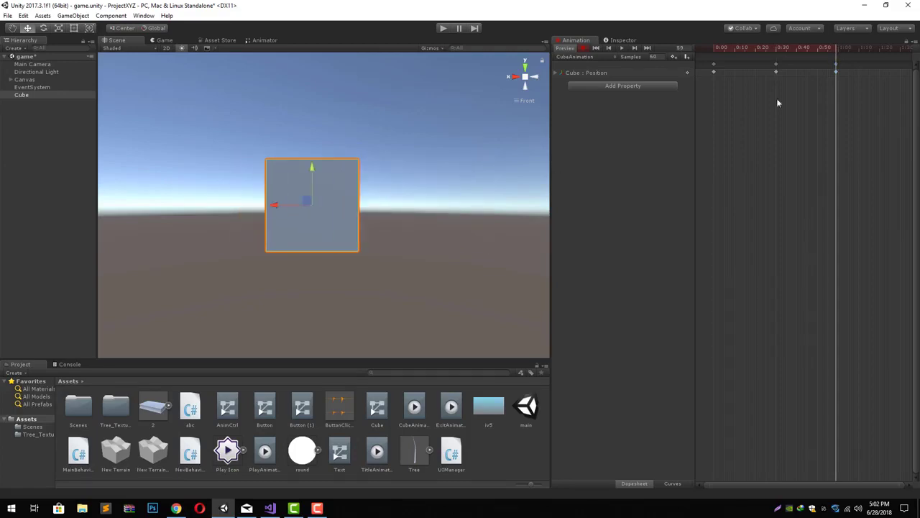
{"action": "double_click", "coordinate": [880, 71]}
{"action": "left_click", "coordinate": [881, 49]}
{"action": "left_click_drag", "start_coordinate": [312, 170], "coordinate": [313, 109]}
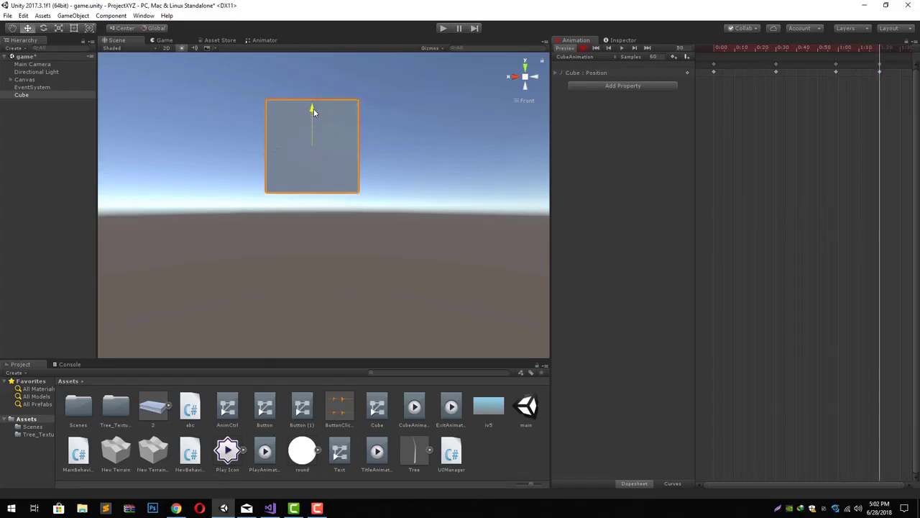
- Record keyframes lowering the cube along Y at frame 94 and raising it back to mid-height at frame 111
{"action": "left_click", "coordinate": [907, 49]}
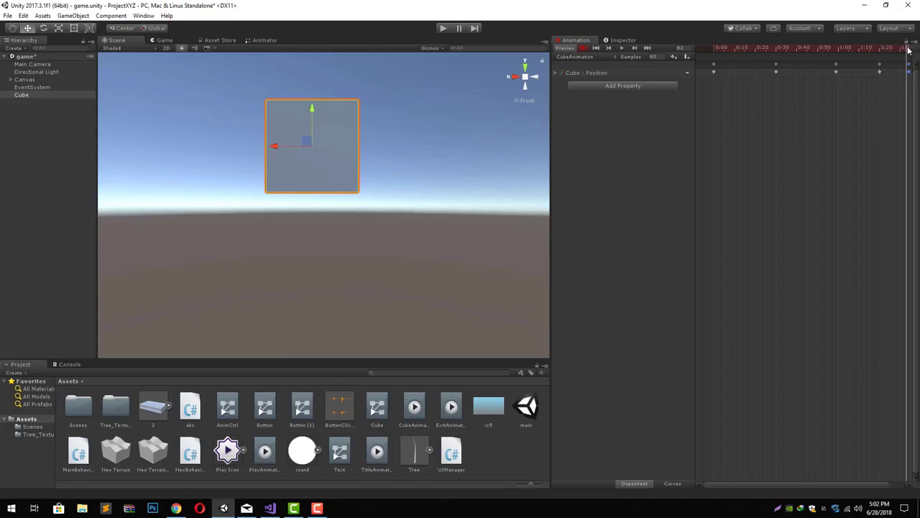
{"action": "left_click_drag", "start_coordinate": [911, 49], "coordinate": [910, 53]}
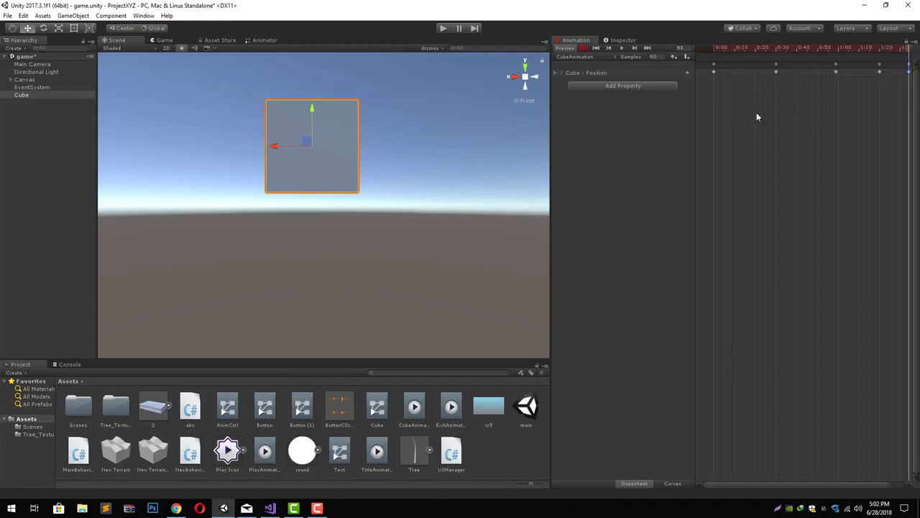
{"action": "left_click_drag", "start_coordinate": [314, 105], "coordinate": [301, 245]}
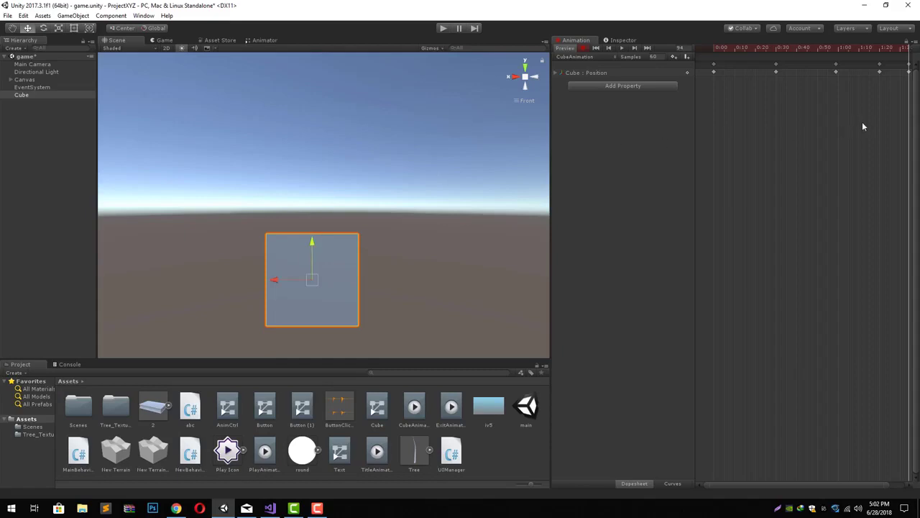
{"action": "scroll", "coordinate": [863, 123], "scroll_direction": "down", "scroll_amount": 3}
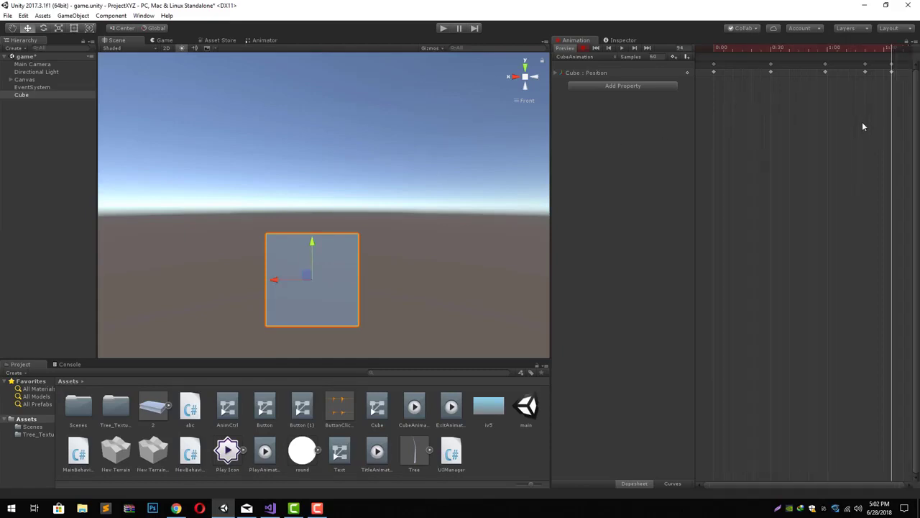
{"action": "left_click", "coordinate": [900, 49]}
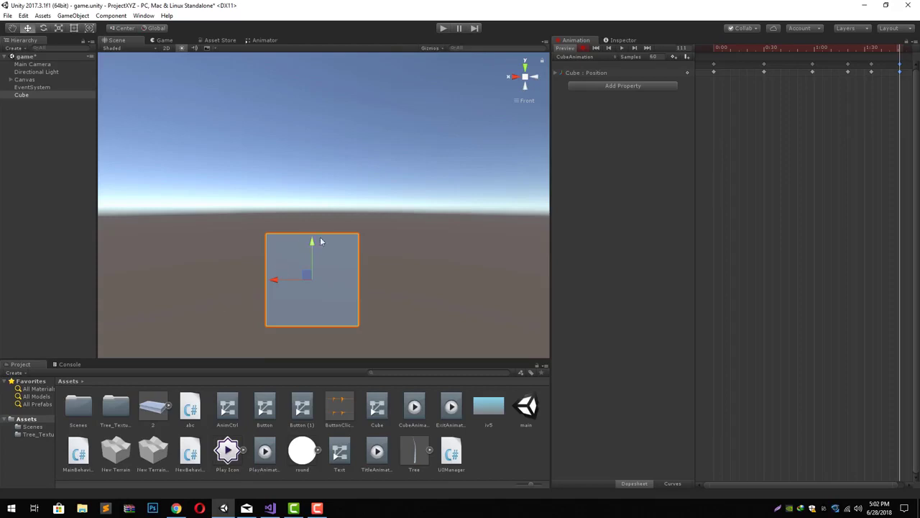
{"action": "left_click_drag", "start_coordinate": [321, 241], "coordinate": [321, 175]}
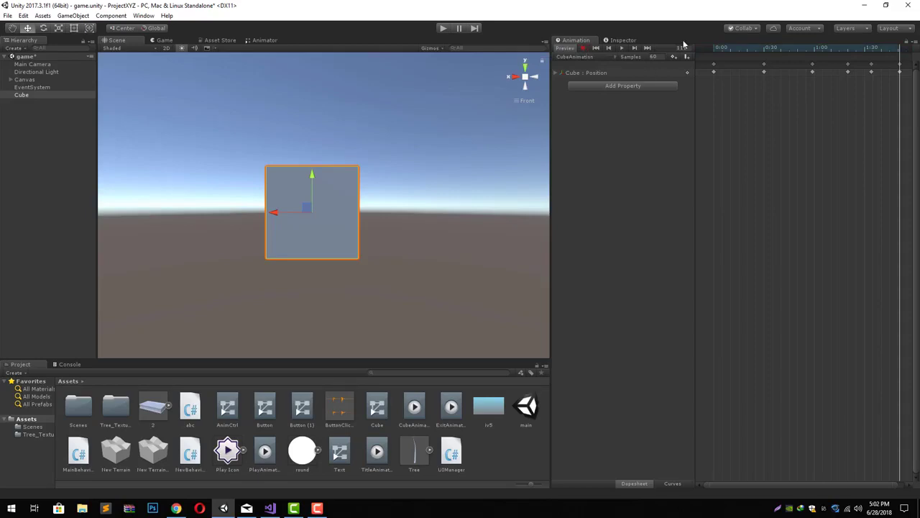
- Save the scene, play back the cube's animation while viewing it from several angles, and return the timeline to frame 0
{"action": "key", "text": "ctrl+s"}
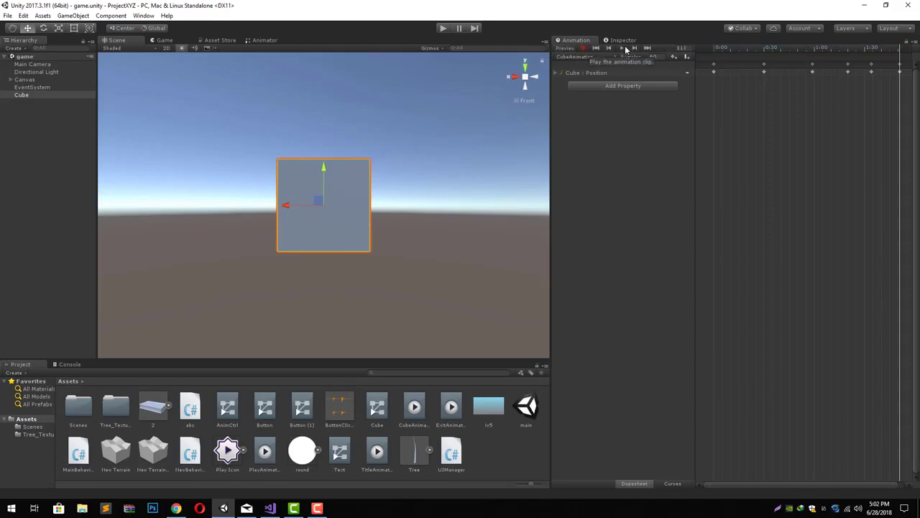
{"action": "left_click", "coordinate": [623, 47]}
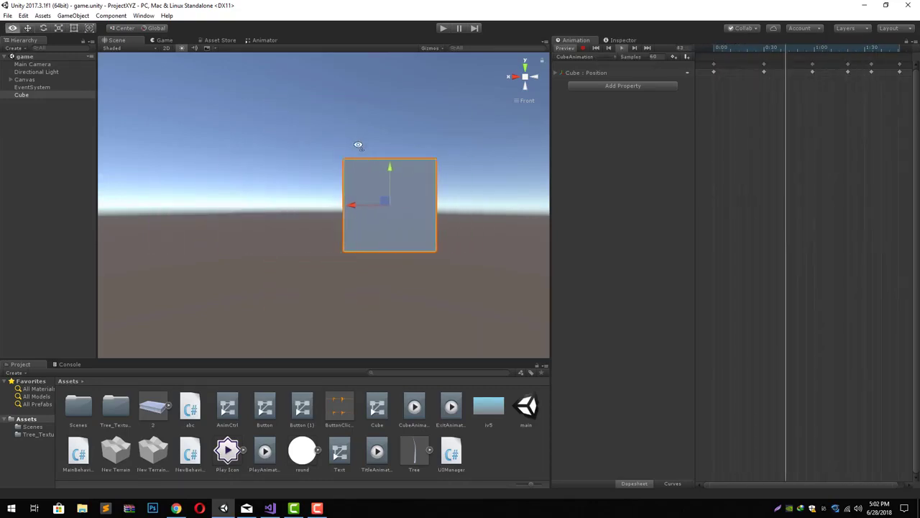
{"action": "left_click_drag", "start_coordinate": [360, 144], "coordinate": [479, 189], "text": "alt"}
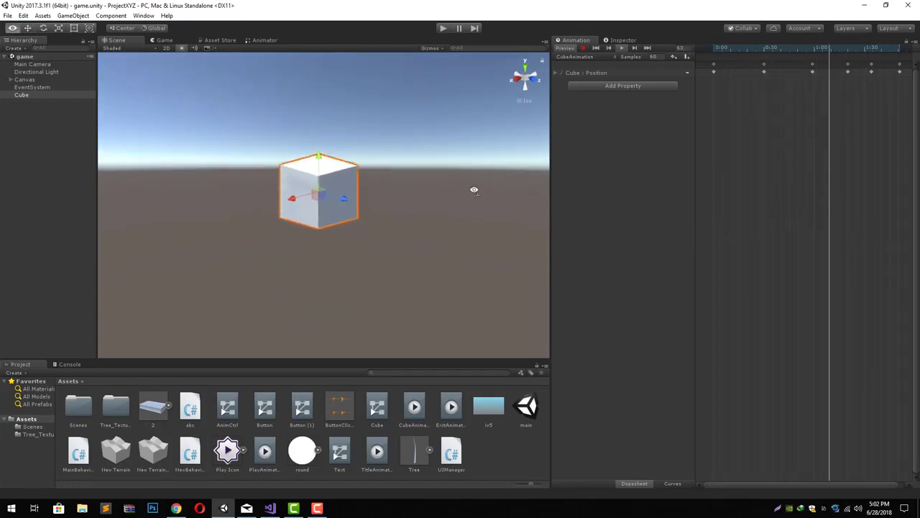
{"action": "left_click_drag", "start_coordinate": [476, 190], "coordinate": [401, 115], "text": "alt"}
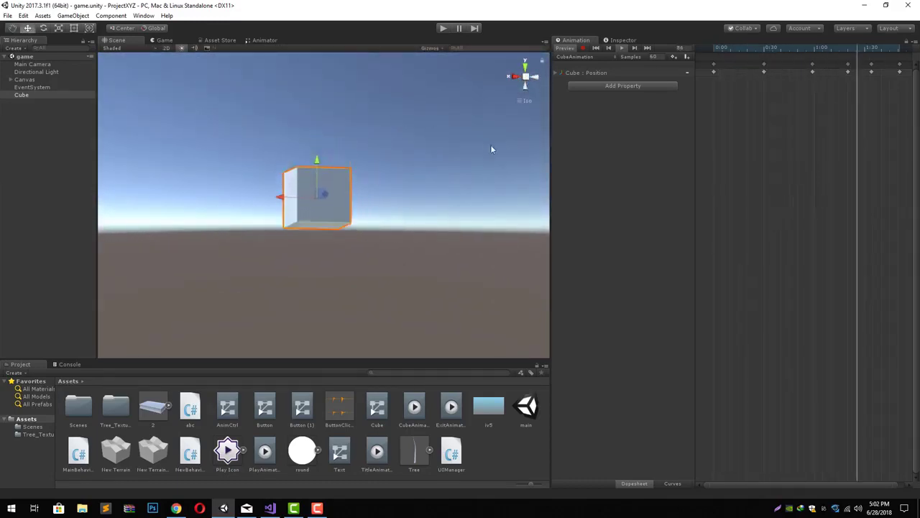
{"action": "left_click_drag", "start_coordinate": [491, 151], "coordinate": [453, 209], "text": "alt"}
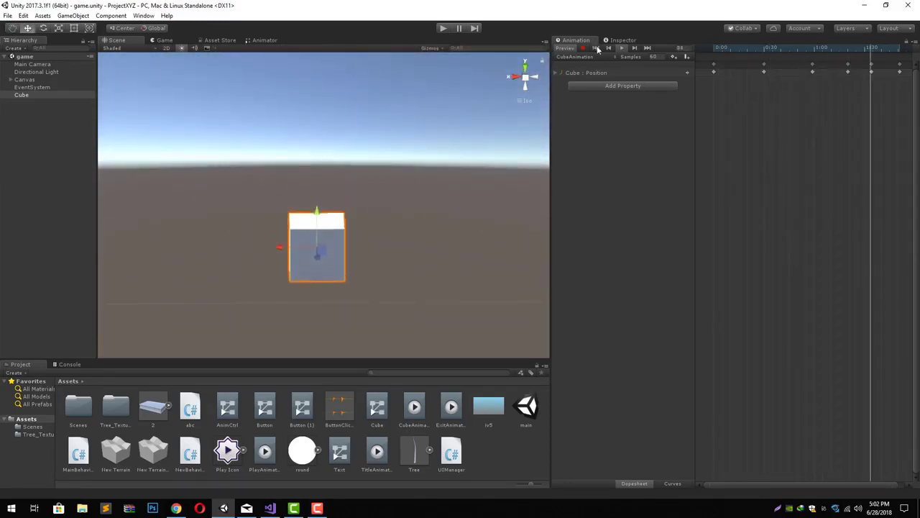
{"action": "left_click", "coordinate": [623, 48]}
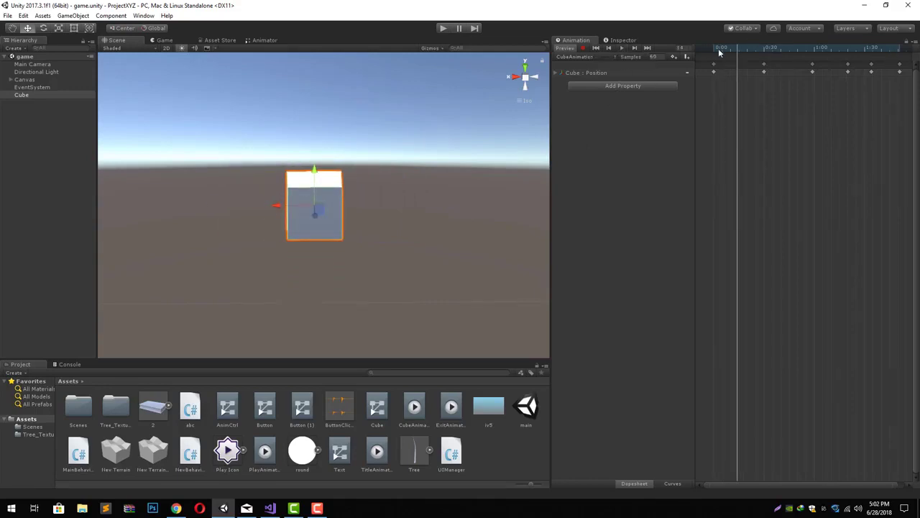
{"action": "left_click_drag", "start_coordinate": [717, 52], "coordinate": [711, 54]}
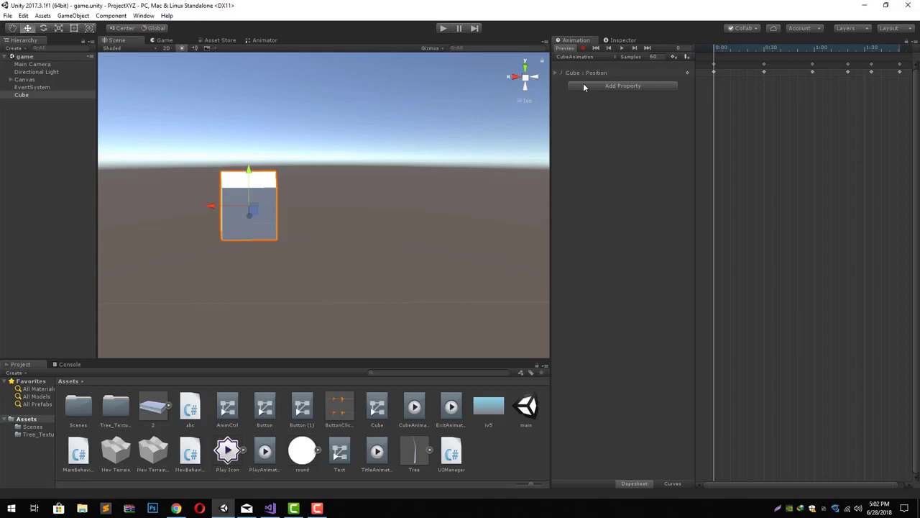
- Delete the cube's Position property with all its keyframes from the CubeAnimation clip
{"action": "mouse_move", "coordinate": [251, 207]}
{"action": "left_mouse_down", "text": "alt"}
{"action": "mouse_move", "coordinate": [372, 216]}
{"action": "mouse_move", "coordinate": [265, 213]}
{"action": "left_mouse_up", "text": "alt"}
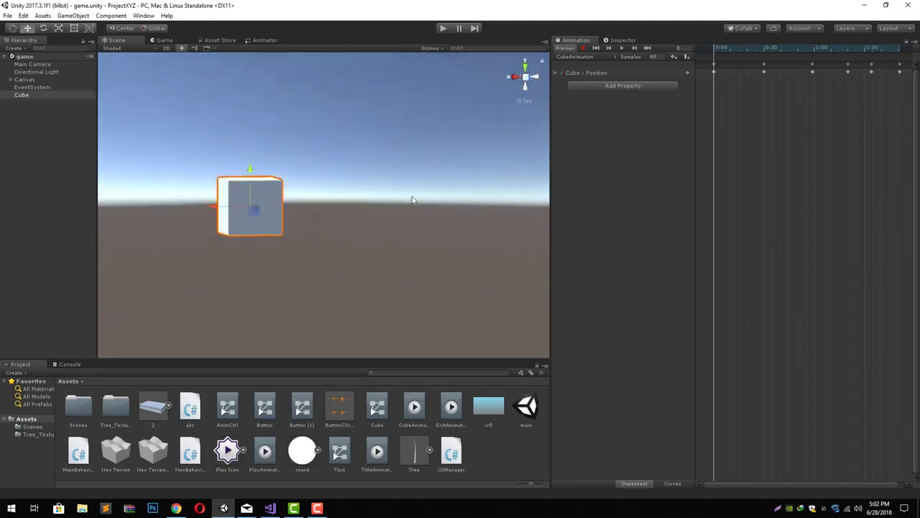
{"action": "left_click", "coordinate": [599, 74]}
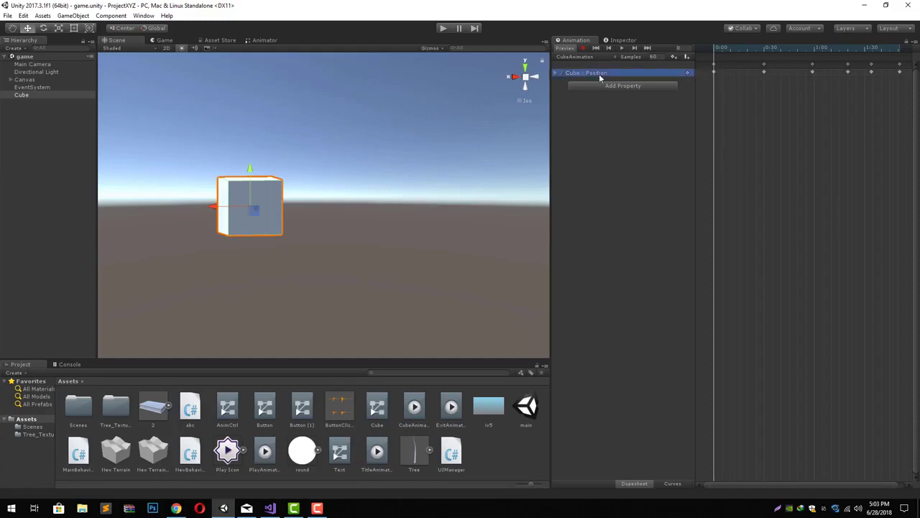
{"action": "key", "text": "Delete"}
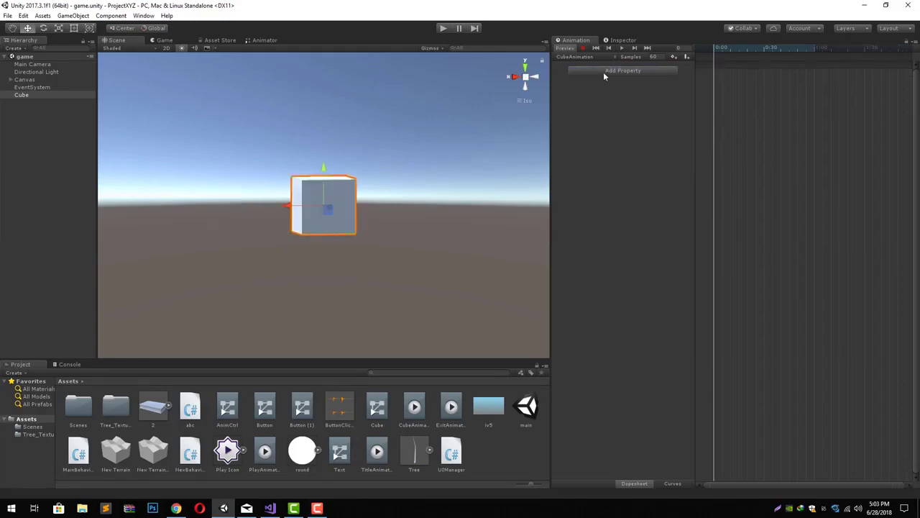
- Add the cube's Transform Rotation property to the CubeAnimation clip
{"action": "left_click", "coordinate": [604, 72]}
{"action": "left_click", "coordinate": [682, 71]}
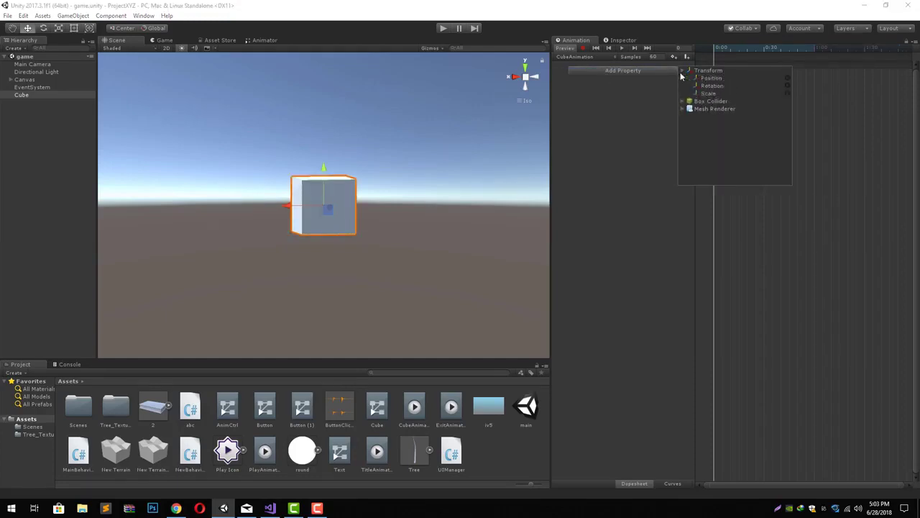
{"action": "left_click", "coordinate": [787, 85]}
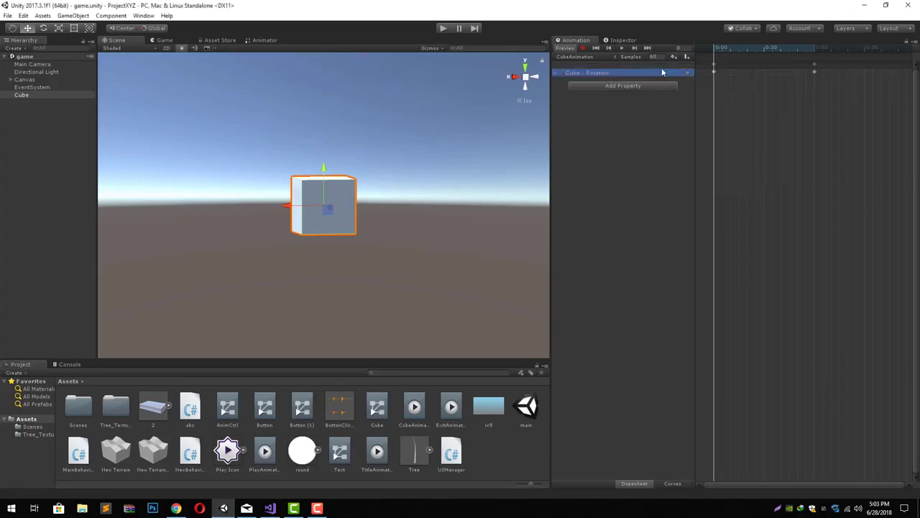
- At frame 60, rotate the cube freehand around its Y axis in the scene
{"action": "left_click", "coordinate": [815, 48]}
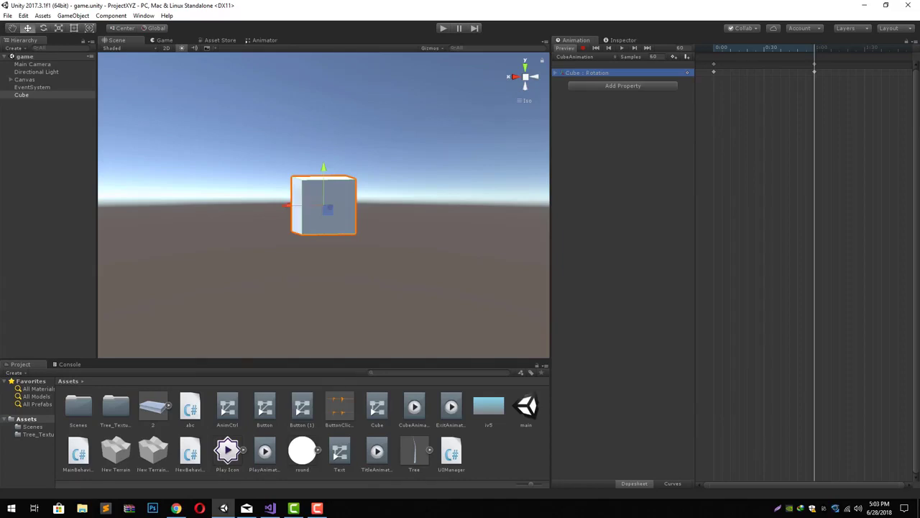
{"action": "left_click", "coordinate": [30, 95]}
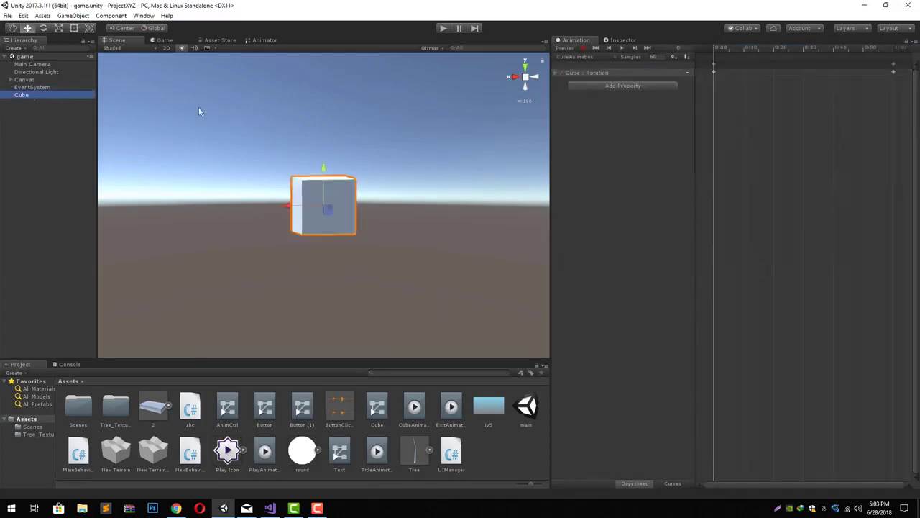
{"action": "left_click", "coordinate": [895, 48]}
{"action": "left_click", "coordinate": [48, 95]}
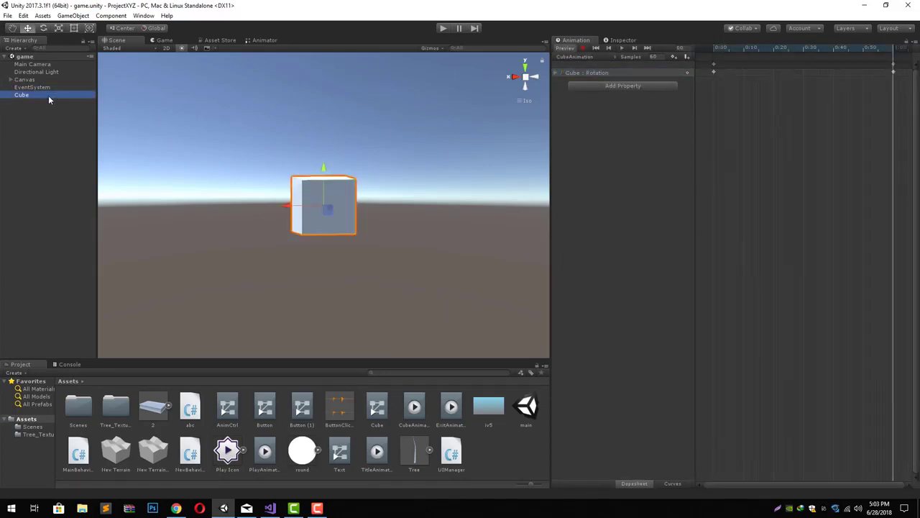
{"action": "key", "text": "e"}
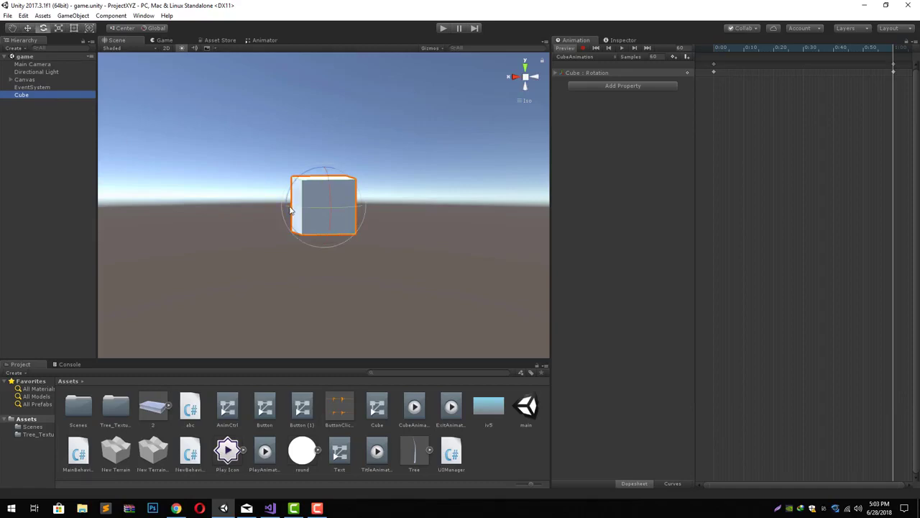
{"action": "left_click_drag", "start_coordinate": [291, 210], "coordinate": [418, 194]}
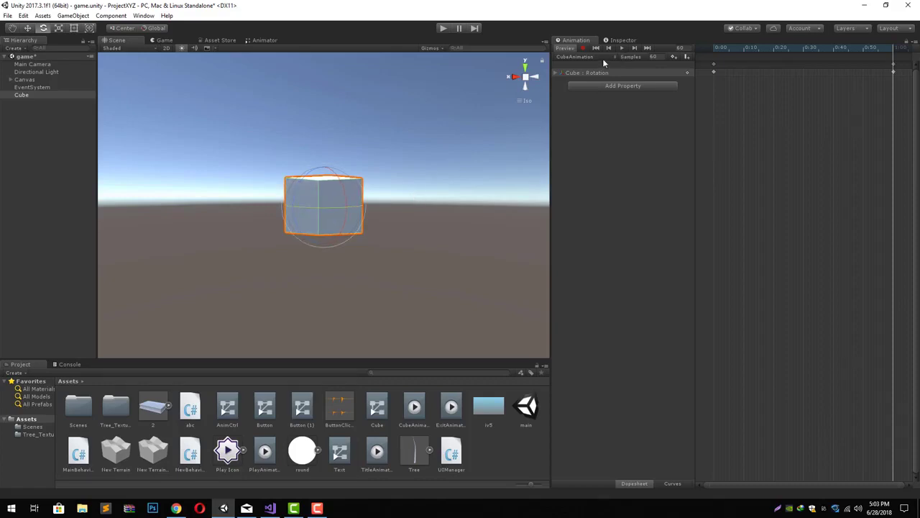
- Set the cube's Rotation.y to 360 at frame 60 and play back the animation
{"action": "left_click", "coordinate": [555, 74]}
{"action": "left_click", "coordinate": [665, 87]}
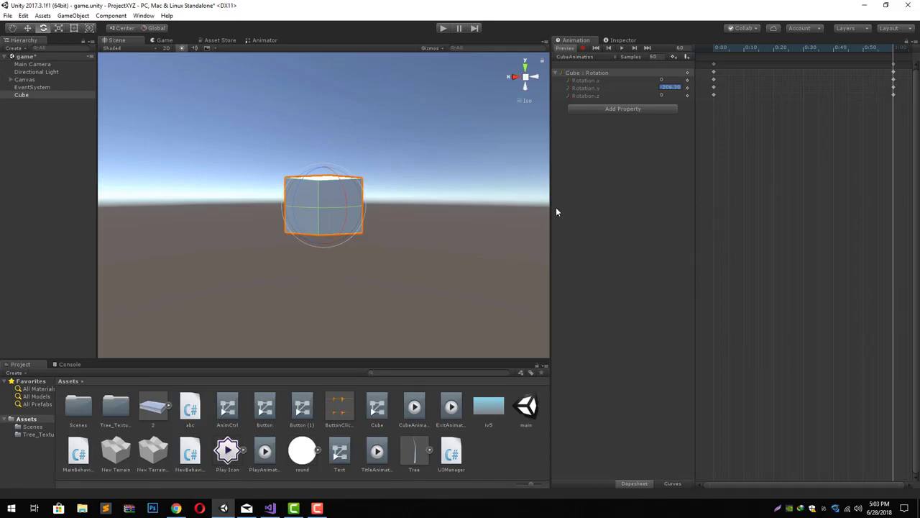
{"action": "type", "text": "0"}
{"action": "key", "text": "Escape"}
{"action": "left_click_drag", "start_coordinate": [718, 47], "coordinate": [893, 46]}
{"action": "left_click", "coordinate": [675, 89]}
{"action": "type", "text": "360"}
{"action": "key", "text": "Return"}
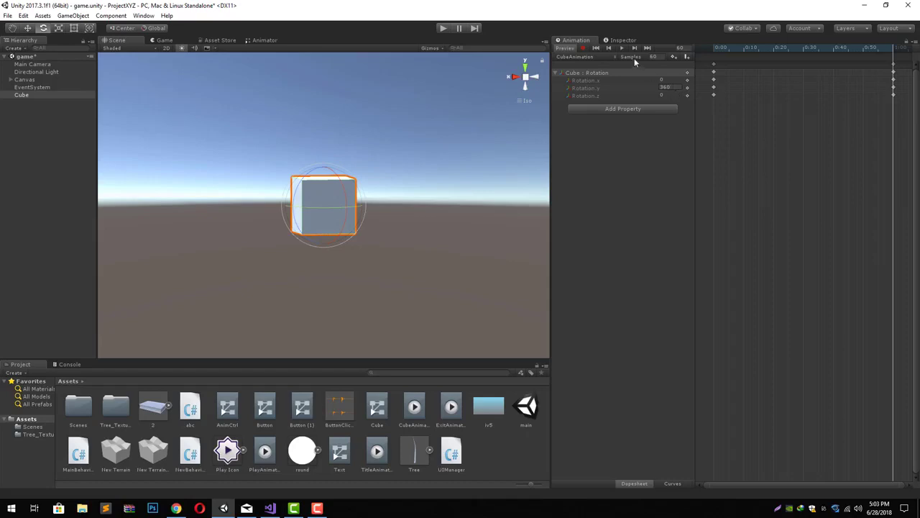
{"action": "left_click", "coordinate": [622, 47]}
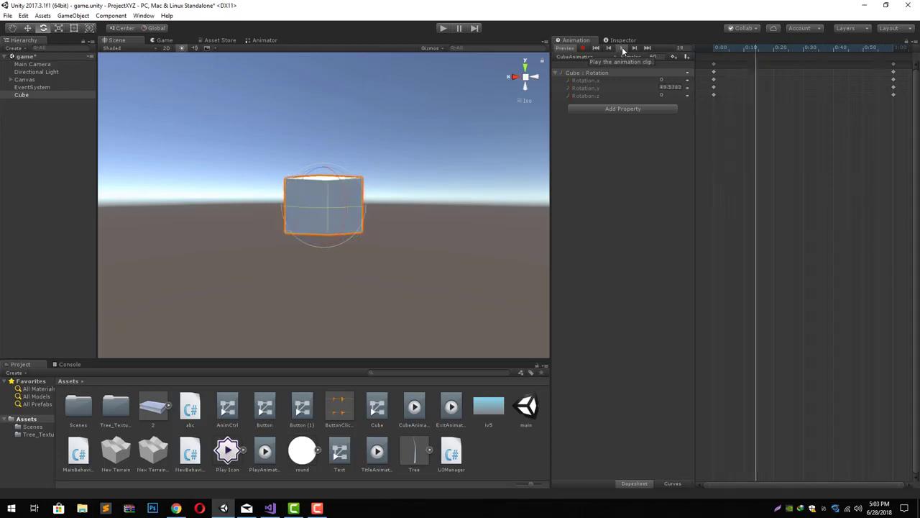
- Add the cube's Transform Scale property to the clip and show its X, Y and Z channels
{"action": "left_click", "coordinate": [623, 110]}
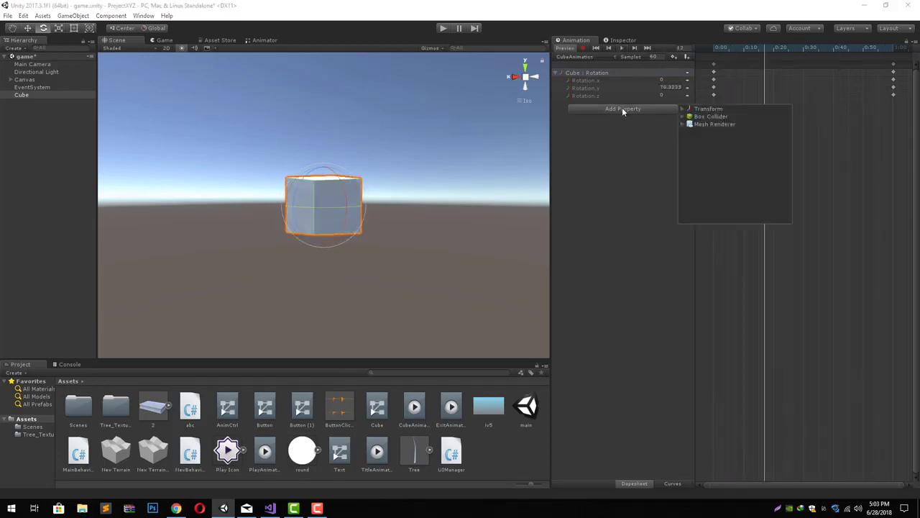
{"action": "left_click", "coordinate": [681, 109]}
{"action": "left_click", "coordinate": [787, 124]}
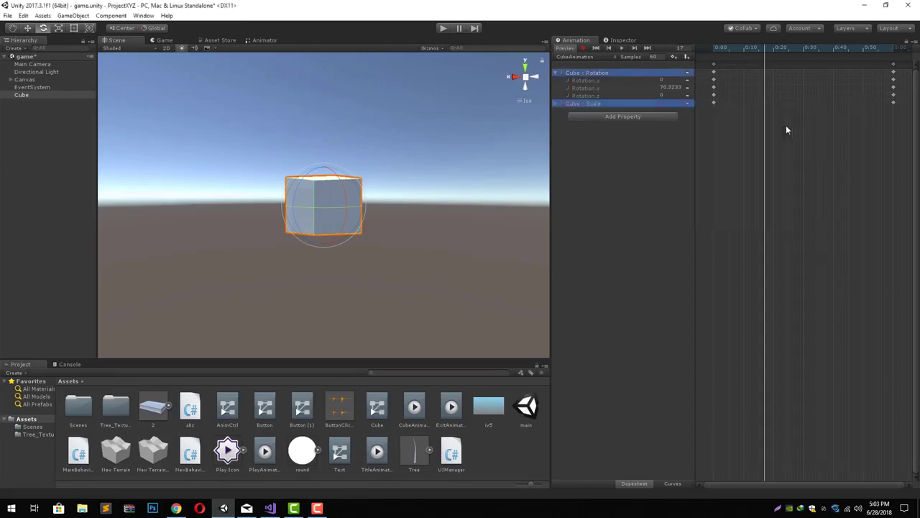
{"action": "left_click", "coordinate": [557, 102]}
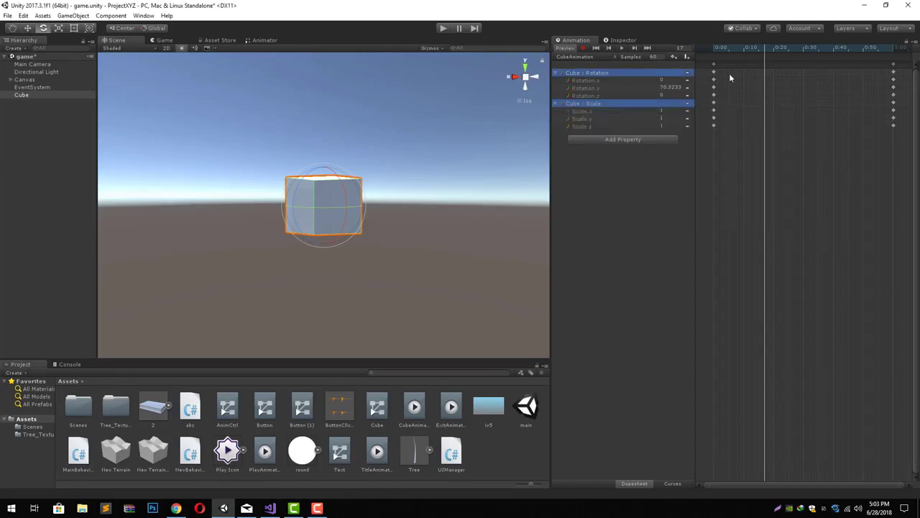
- Set the cube's Scale X, Y and Z to 2 at frame 60 and play back the animation
{"action": "left_click", "coordinate": [715, 50]}
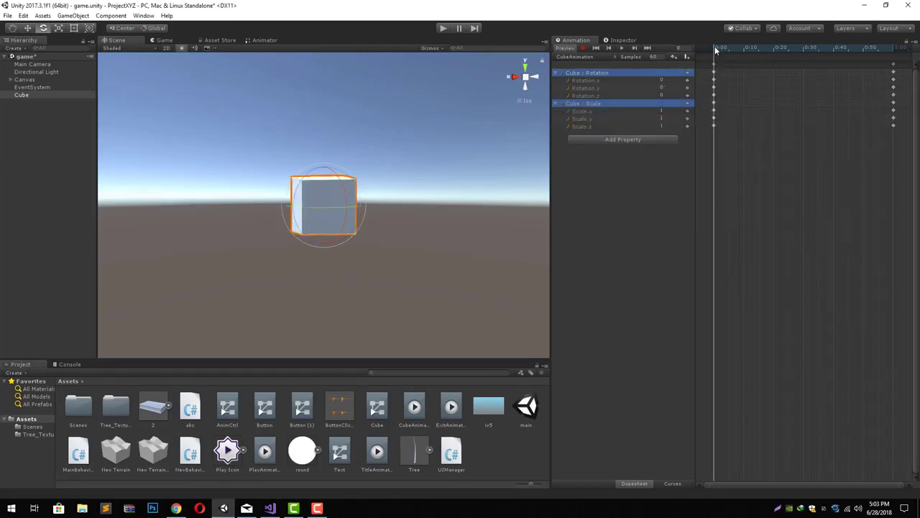
{"action": "left_click", "coordinate": [894, 49]}
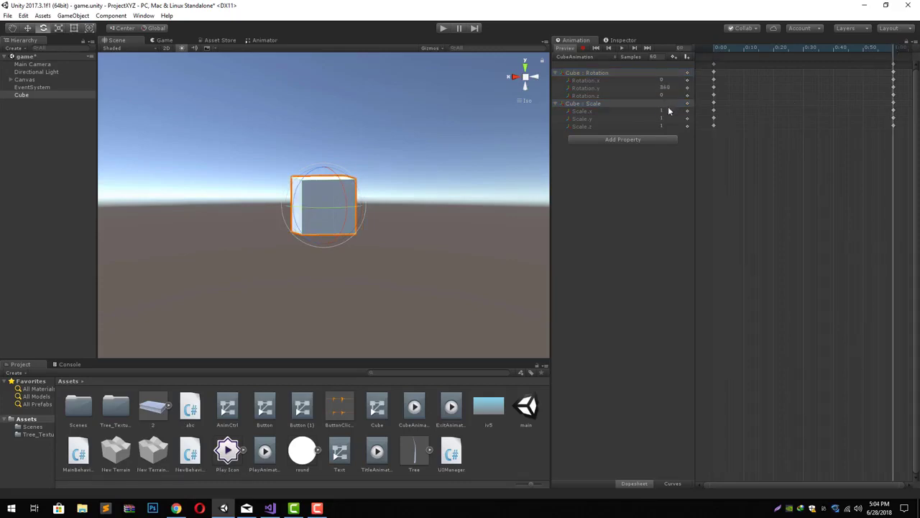
{"action": "type", "text": "2"}
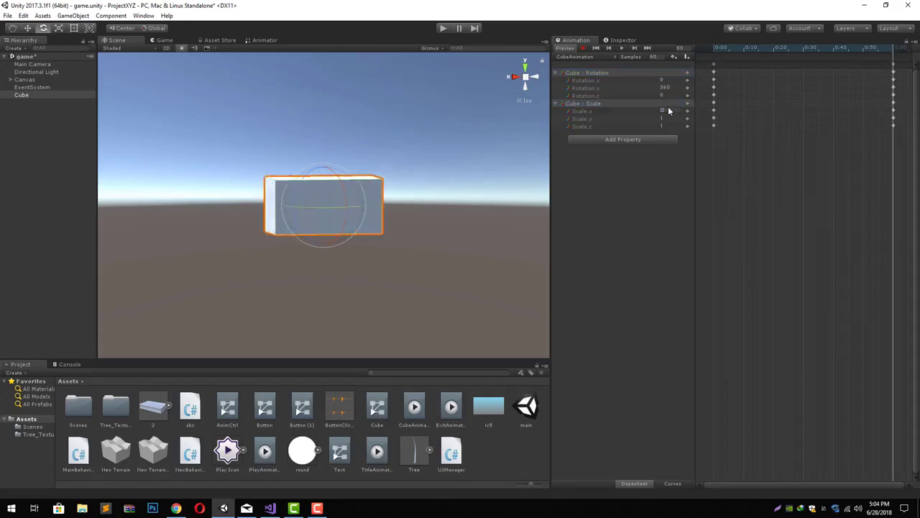
{"action": "left_click", "coordinate": [664, 119]}
{"action": "type", "text": "2"}
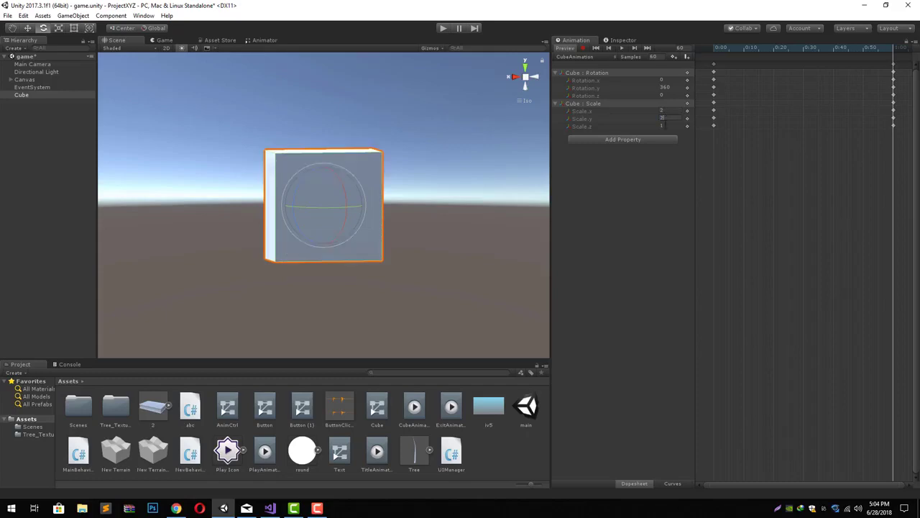
{"action": "left_click", "coordinate": [665, 127]}
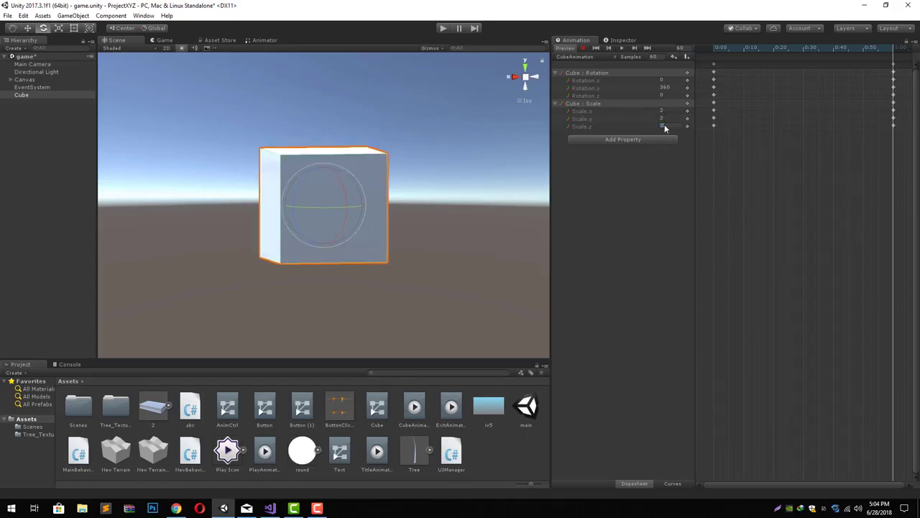
{"action": "left_click", "coordinate": [621, 51]}
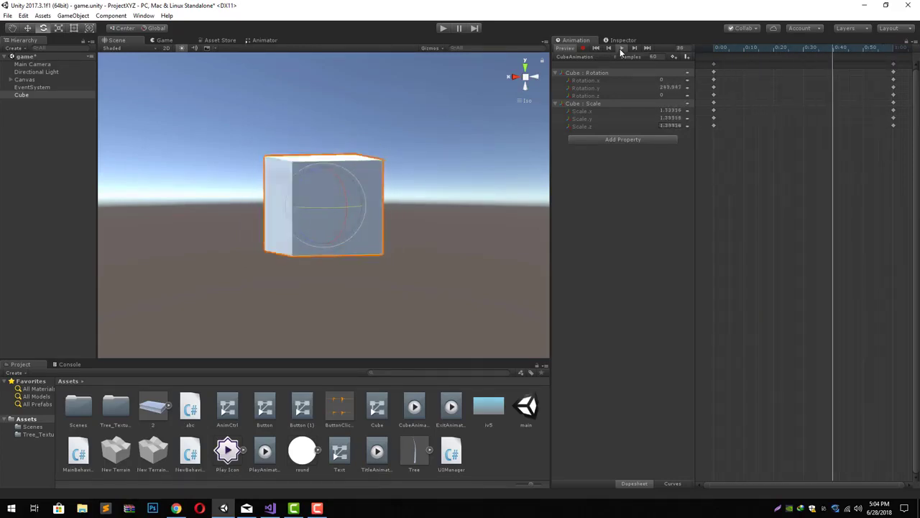
- Move all keyframes from frame 60 to frame 30 and add new keyframes for all properties at frame 60
{"action": "left_click_drag", "start_coordinate": [894, 67], "coordinate": [803, 73]}
{"action": "double_click", "coordinate": [894, 68]}
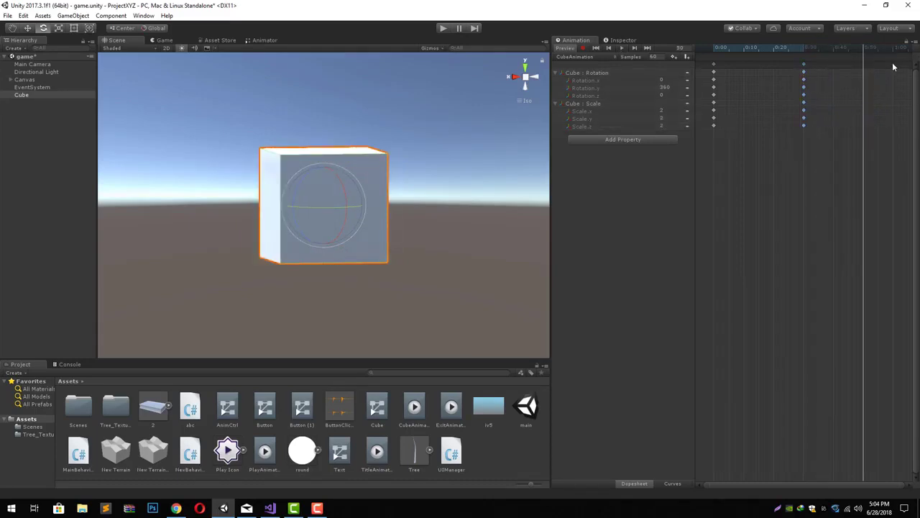
{"action": "left_click", "coordinate": [895, 48]}
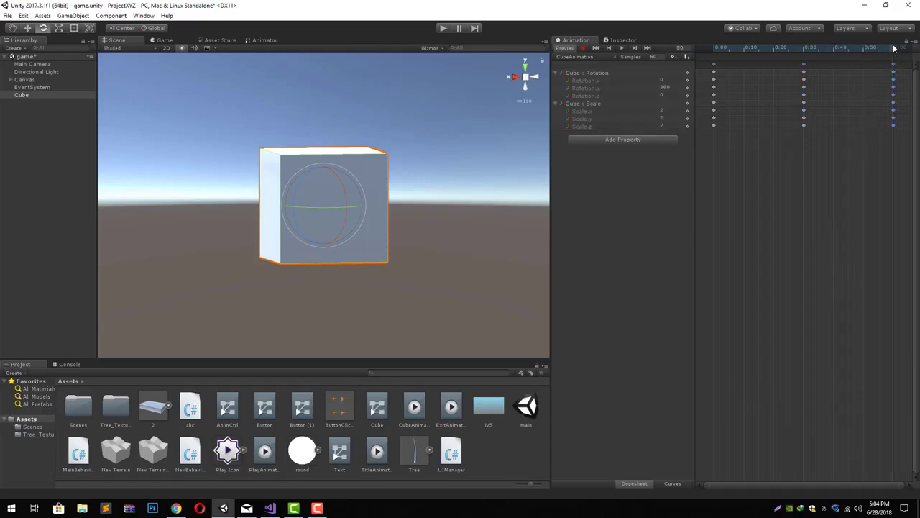
- At frame 60, set Rotation.y to 0 and Scale X, Y and Z to 1, and play back the animation
{"action": "left_click", "coordinate": [670, 87]}
{"action": "type", "text": "0"}
{"action": "left_click", "coordinate": [664, 112]}
{"action": "type", "text": "1"}
{"action": "left_click", "coordinate": [665, 118]}
{"action": "type", "text": "1"}
{"action": "left_click", "coordinate": [665, 125]}
{"action": "type", "text": "1"}
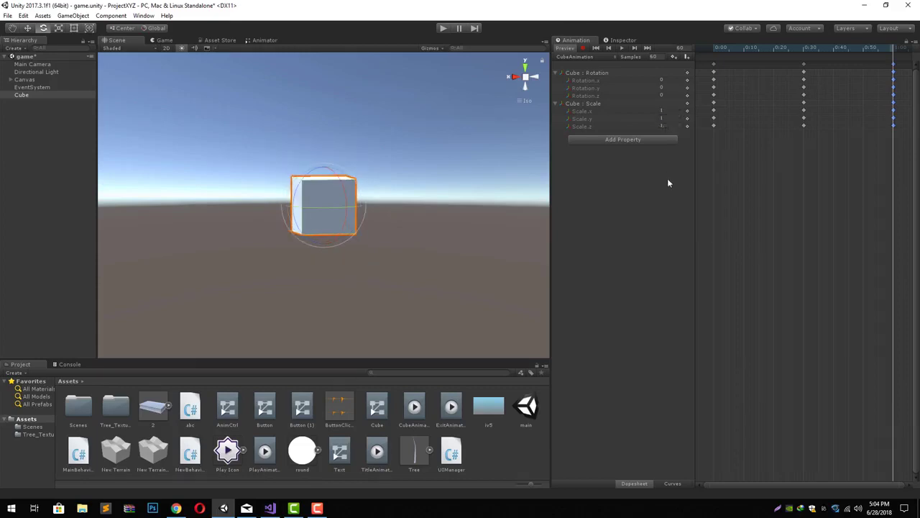
{"action": "left_click", "coordinate": [621, 48]}
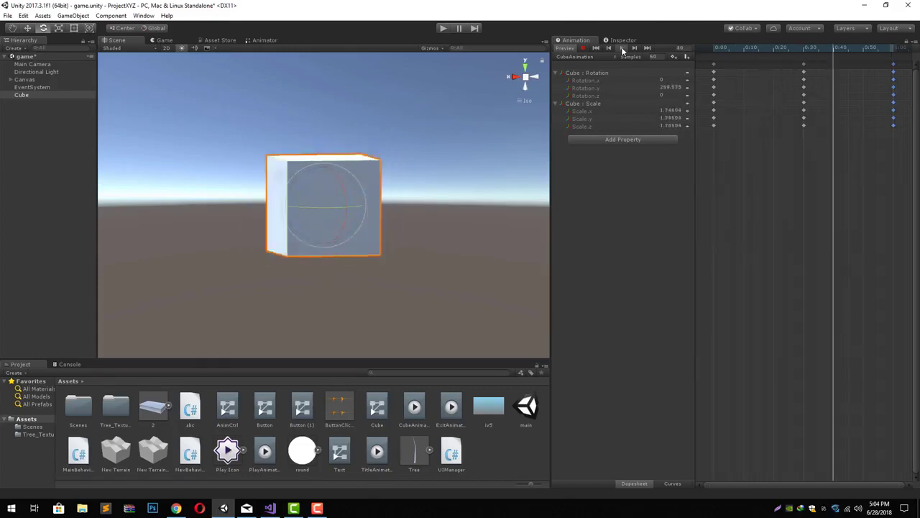